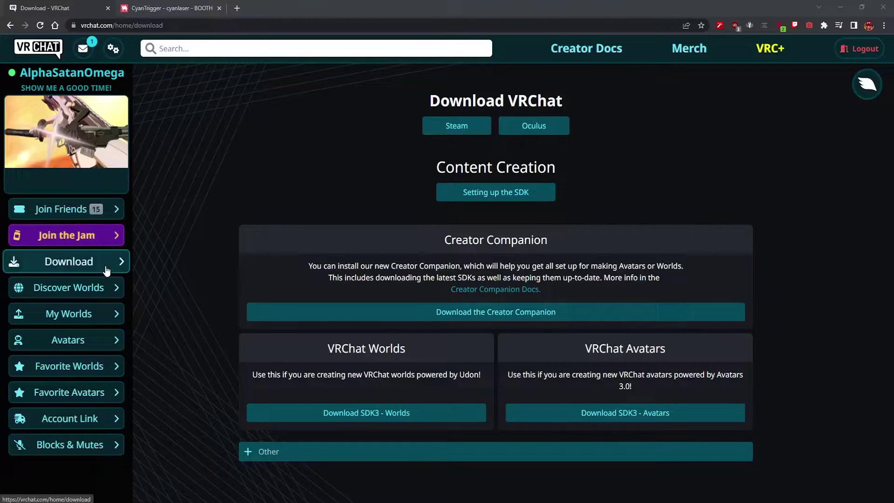
# Save the Creator Companion installer and launch it from the download bar.
pyautogui.click(450, 311)
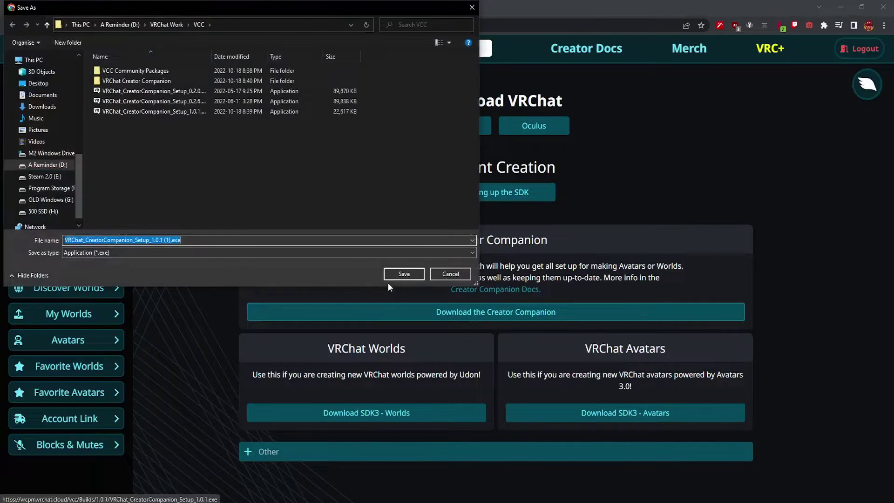
pyautogui.click(398, 275)
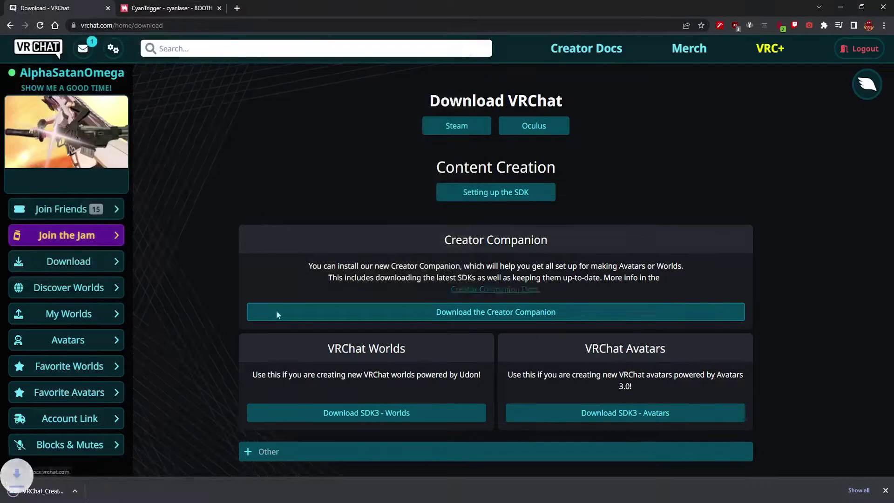
pyautogui.click(61, 491)
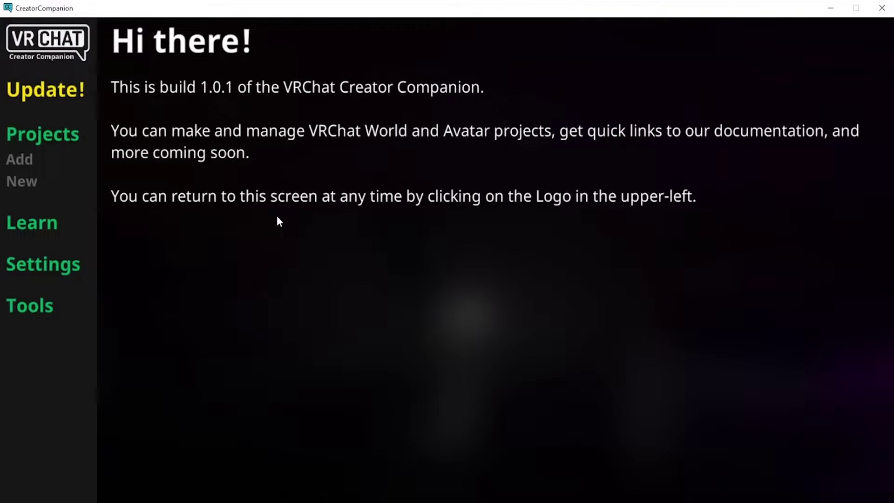
# Add the existing 'VCC Migration Tutorial' folder to the Creator Companion project list.
pyautogui.click(23, 163)
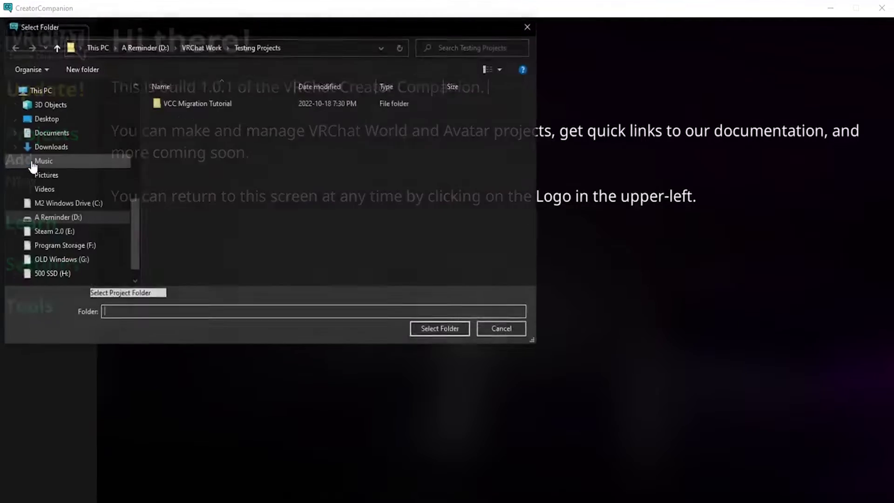
pyautogui.click(203, 104)
pyautogui.click(433, 331)
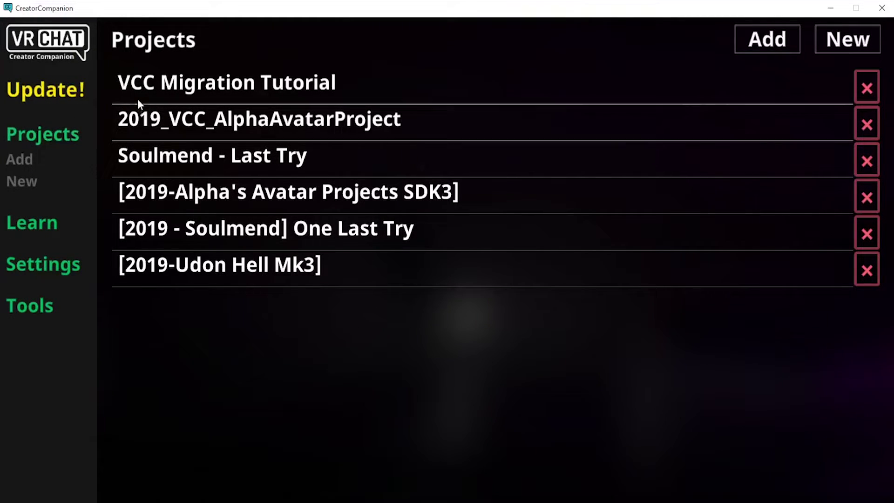
# Migrate a copy of the legacy 'VCC Migration Tutorial' world project.
pyautogui.click(295, 90)
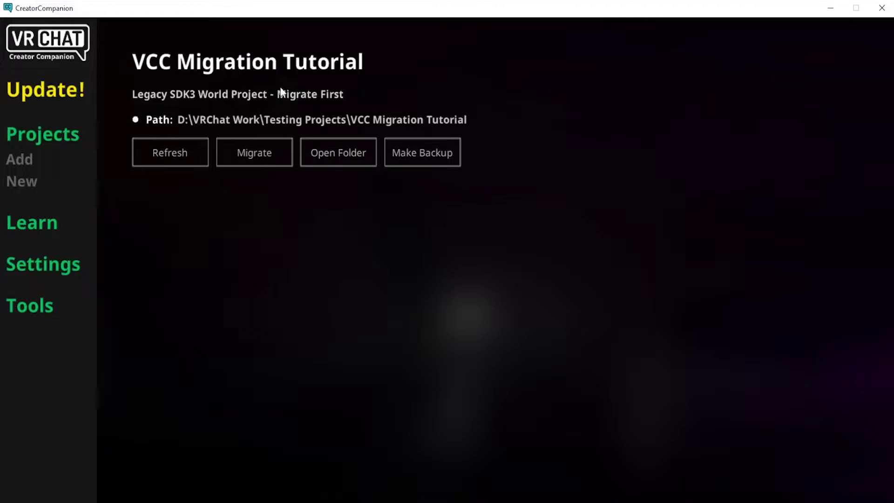
pyautogui.click(258, 159)
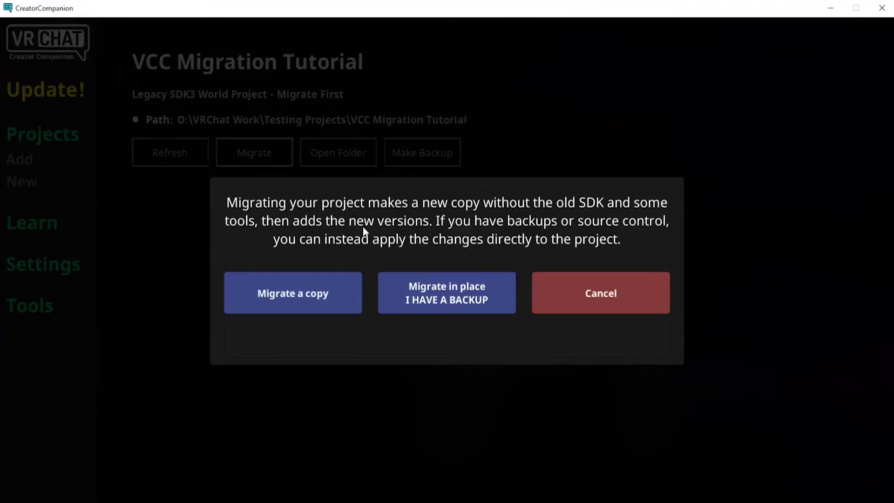
pyautogui.click(337, 283)
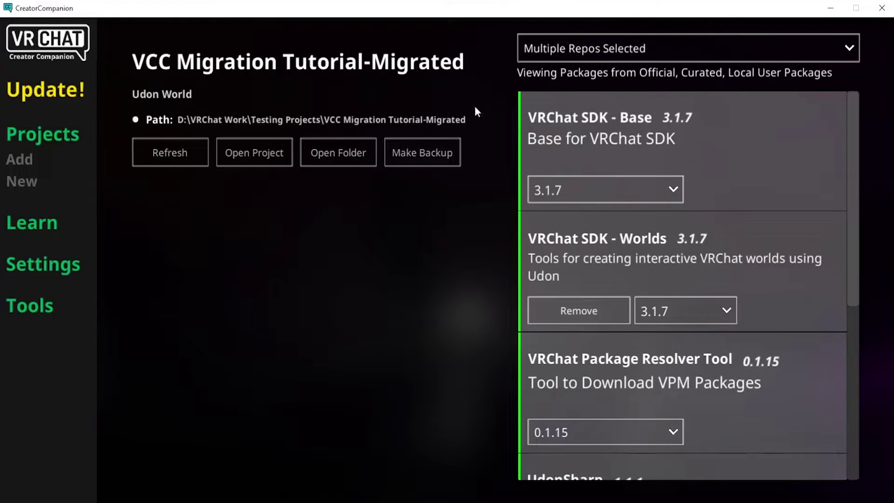
pyautogui.scroll(-3, 629, 157)
pyautogui.scroll(3, 684, 203)
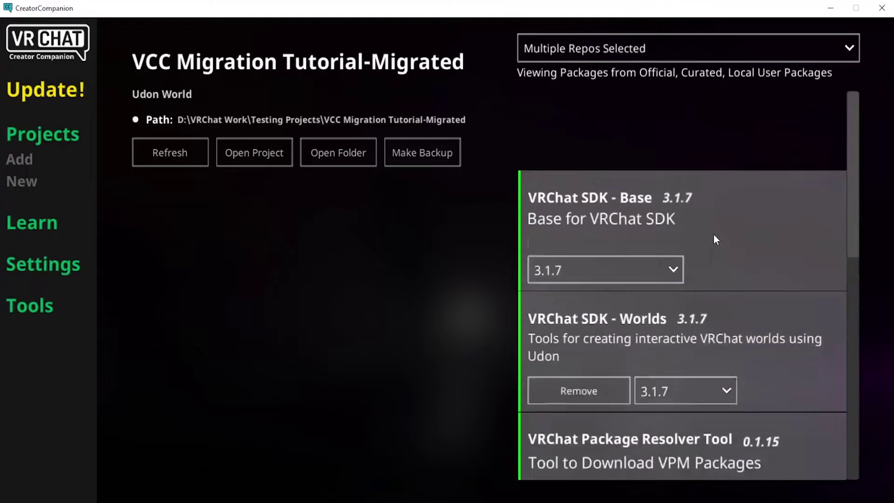
pyautogui.scroll(-1, 844, 206)
pyautogui.scroll(1, 856, 206)
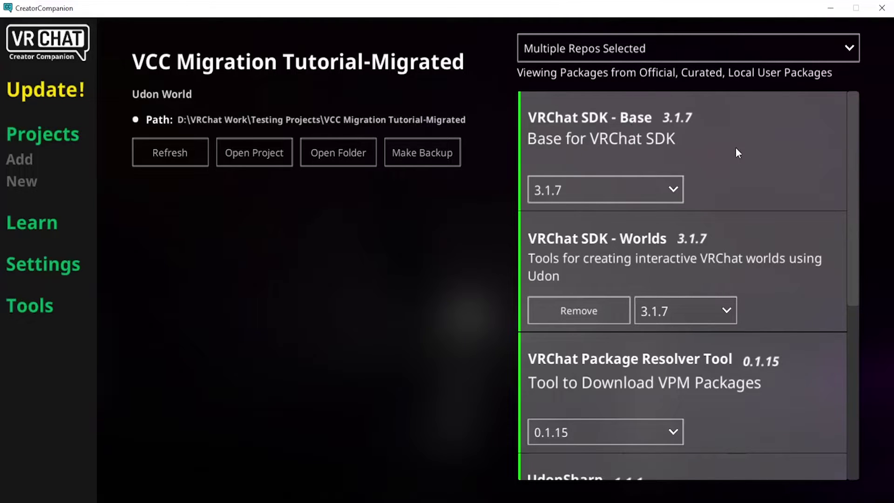
pyautogui.scroll(-3, 744, 222)
pyautogui.scroll(-3, 634, 279)
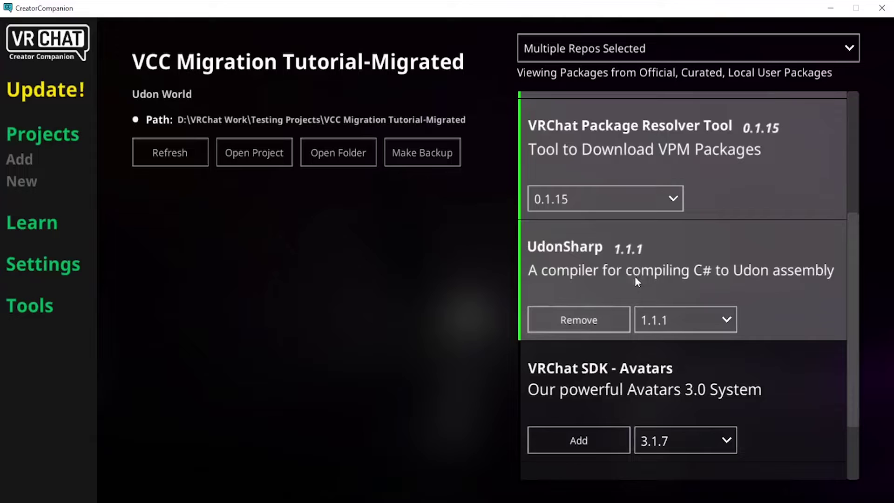
pyautogui.scroll(-1, 596, 292)
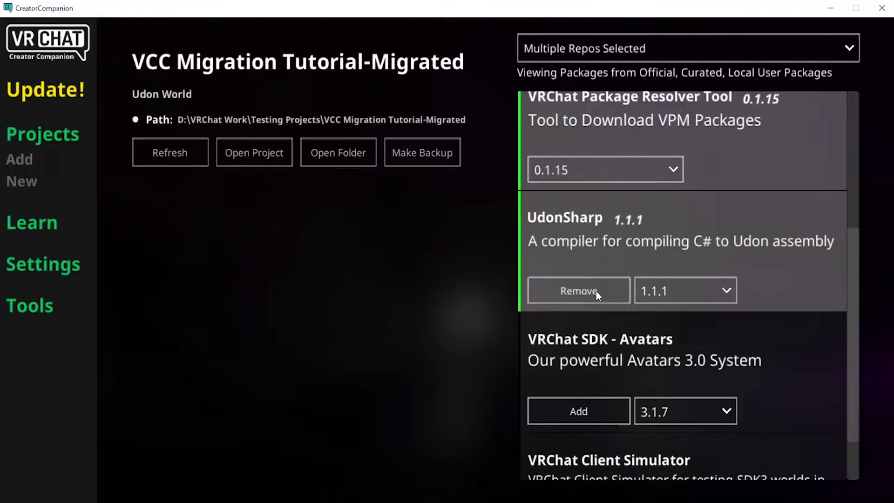
pyautogui.scroll(-1, 595, 292)
pyautogui.scroll(2, 596, 296)
pyautogui.scroll(1, 653, 332)
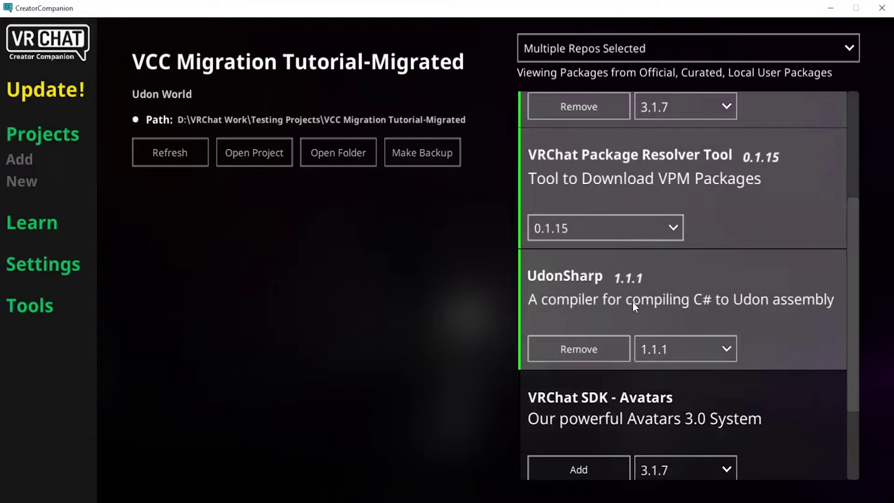
pyautogui.scroll(-2, 657, 334)
pyautogui.scroll(-3, 629, 328)
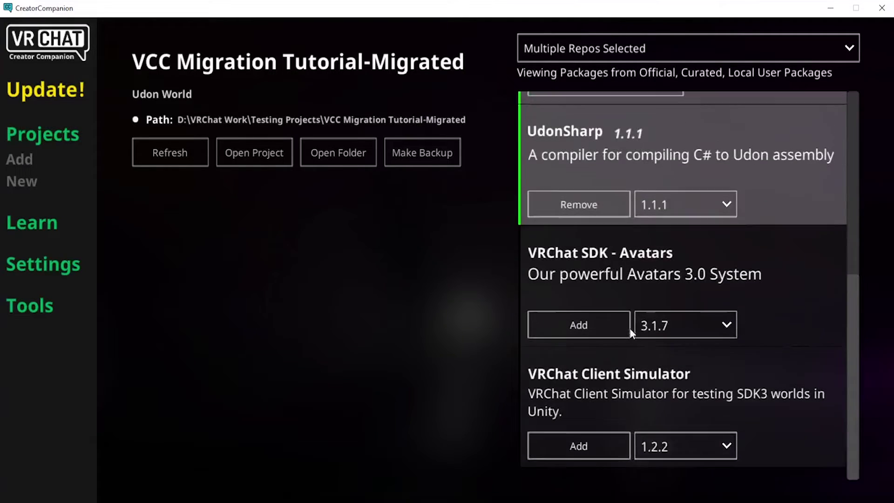
# Finish reviewing the migrated project's packages and open Creator Companion Settings.
pyautogui.click(558, 224)
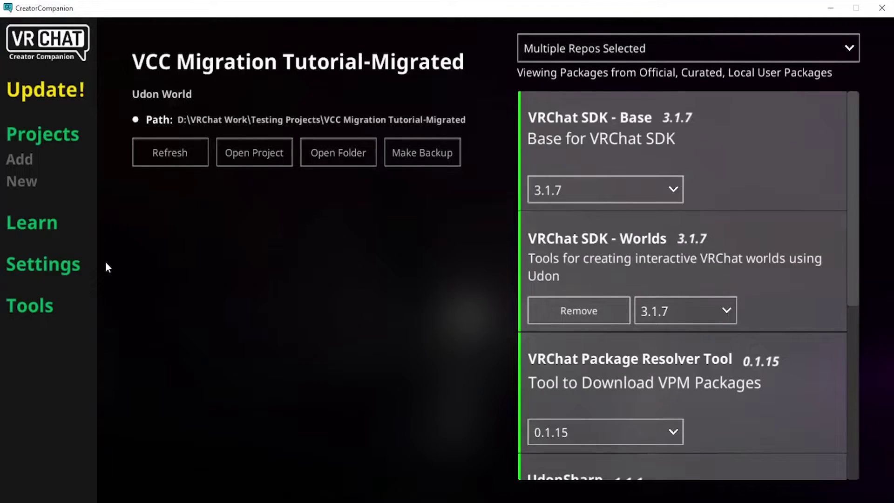
pyautogui.click(71, 264)
pyautogui.scroll(-2, 349, 206)
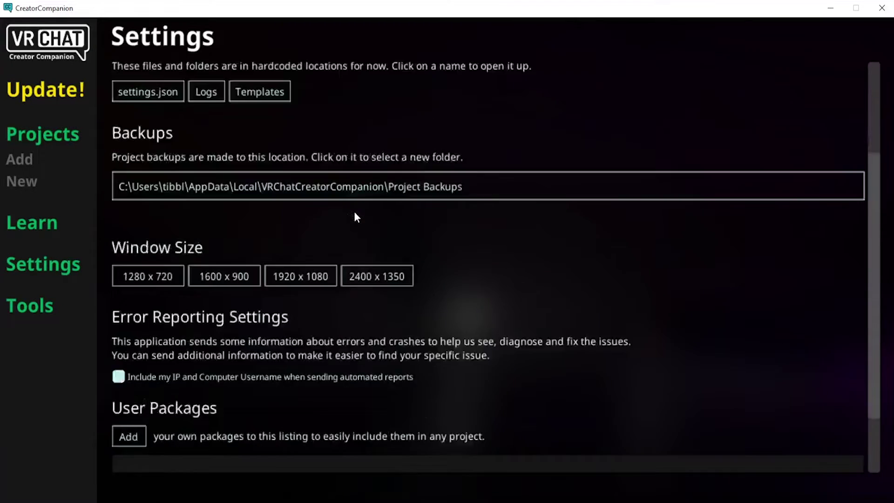
pyautogui.scroll(-1, 354, 211)
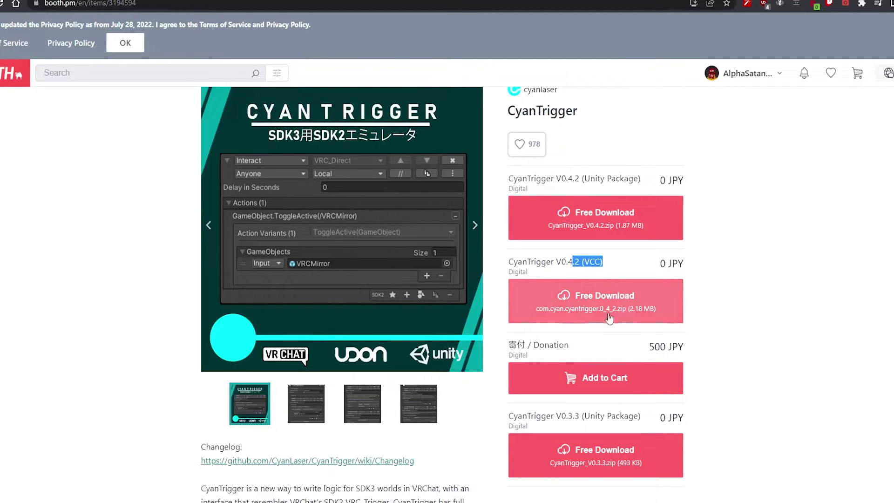
pyautogui.scroll(2, 604, 275)
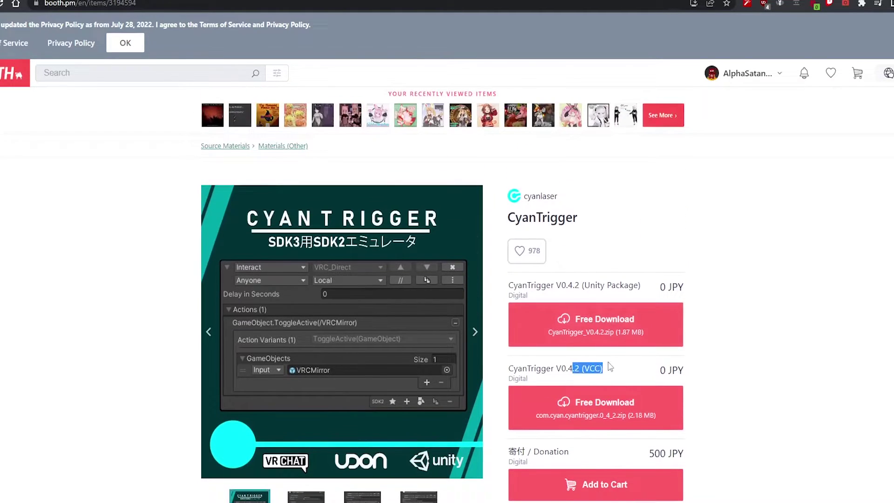
# Download the CyanTrigger VCC package zip into the VCC Community Packages folder.
pyautogui.click(629, 349)
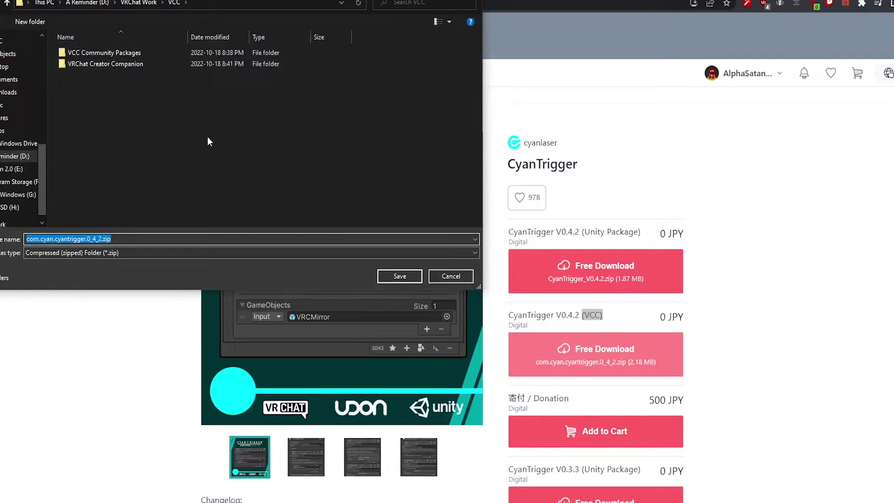
pyautogui.doubleClick(126, 54)
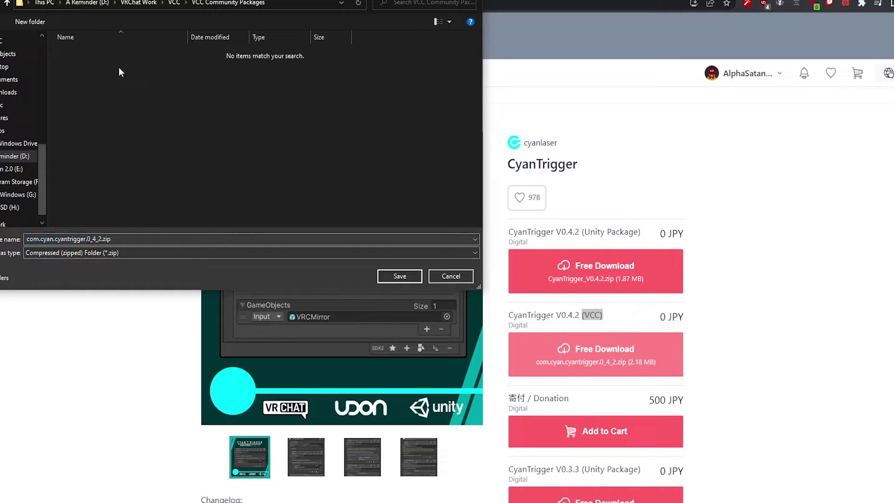
pyautogui.click(404, 280)
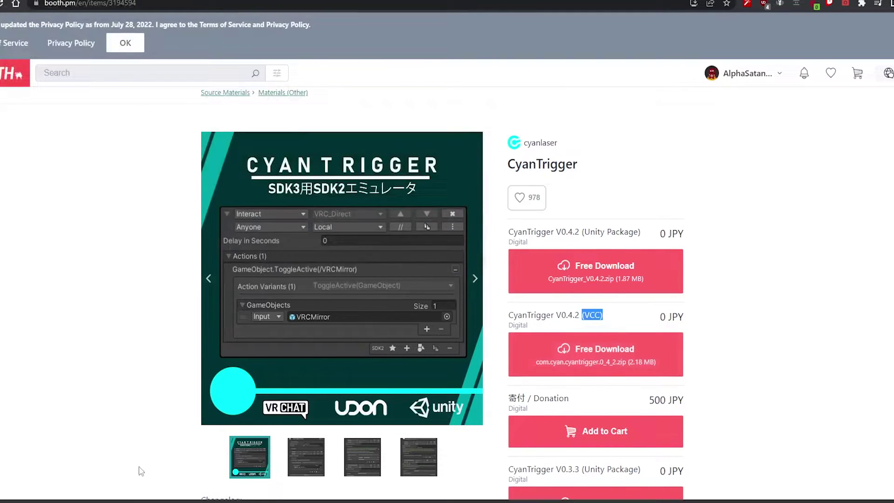
# Extract the CyanTrigger zip in its folder and delete the leftover zip.
pyautogui.rightClick(69, 484)
pyautogui.click(76, 479)
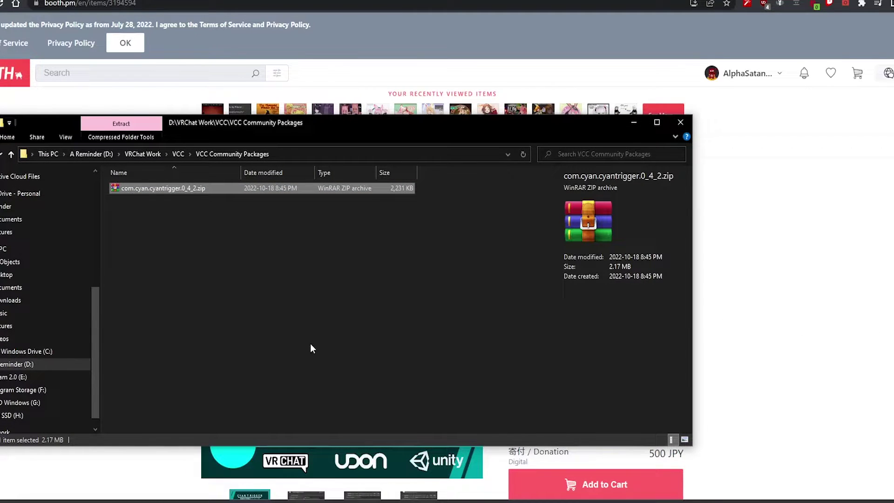
pyautogui.rightClick(188, 189)
pyautogui.click(117, 287)
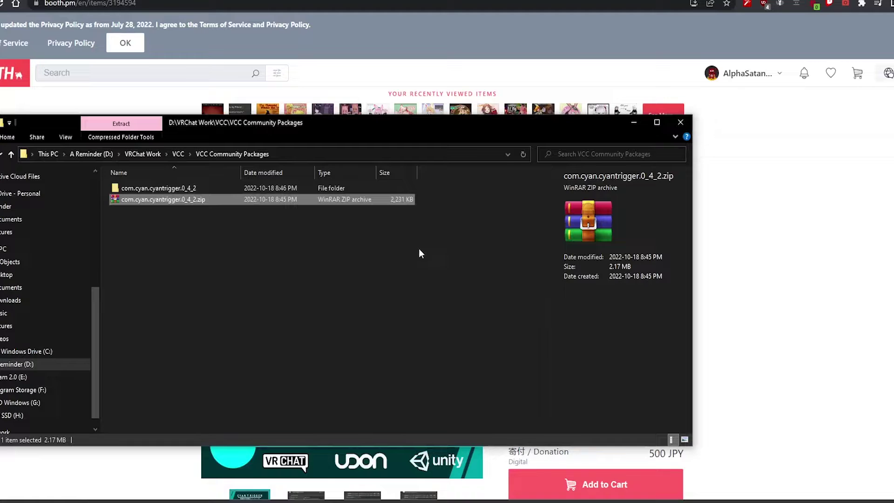
pyautogui.click(419, 254)
pyautogui.click(202, 201)
pyautogui.press('Delete')
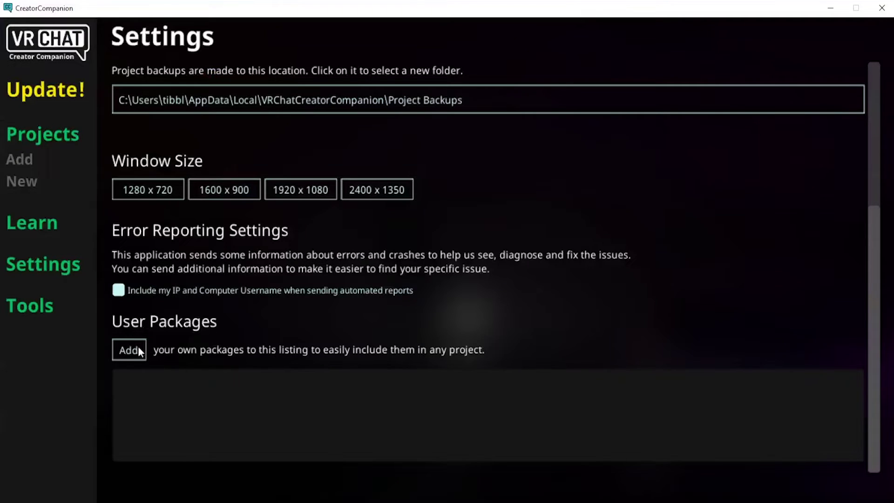
# Register the VCC Community Packages folder as a user package source, then return to Projects.
pyautogui.click(129, 350)
pyautogui.click(197, 105)
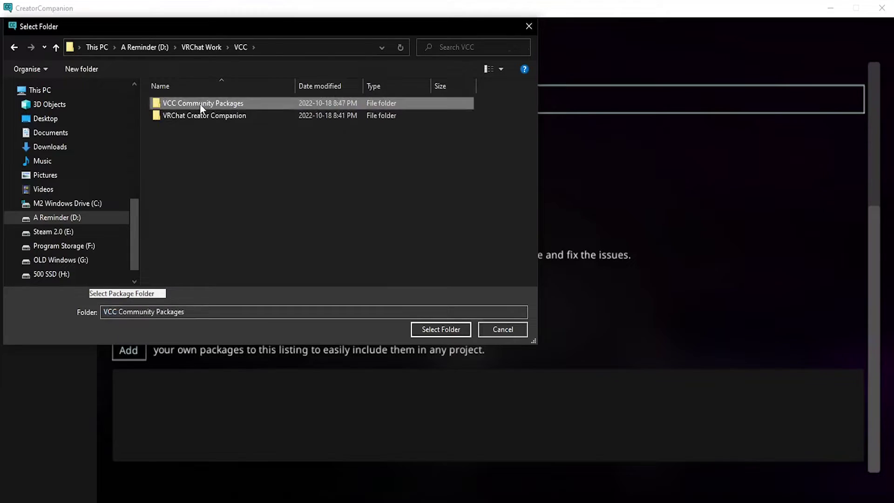
pyautogui.doubleClick(200, 104)
pyautogui.click(422, 330)
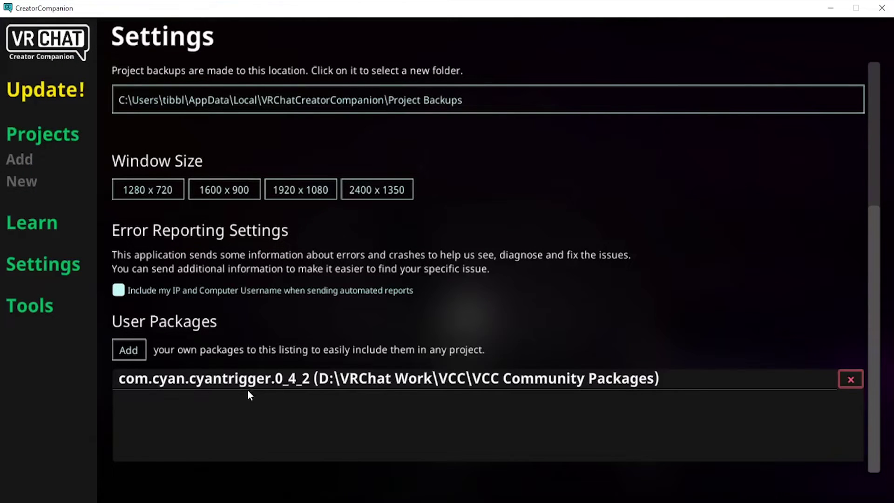
pyautogui.click(59, 136)
# Add CyanTrigger 0.4.2 from Local User Packages to 'VCC Migration Tutorial-Migrated'.
pyautogui.click(280, 88)
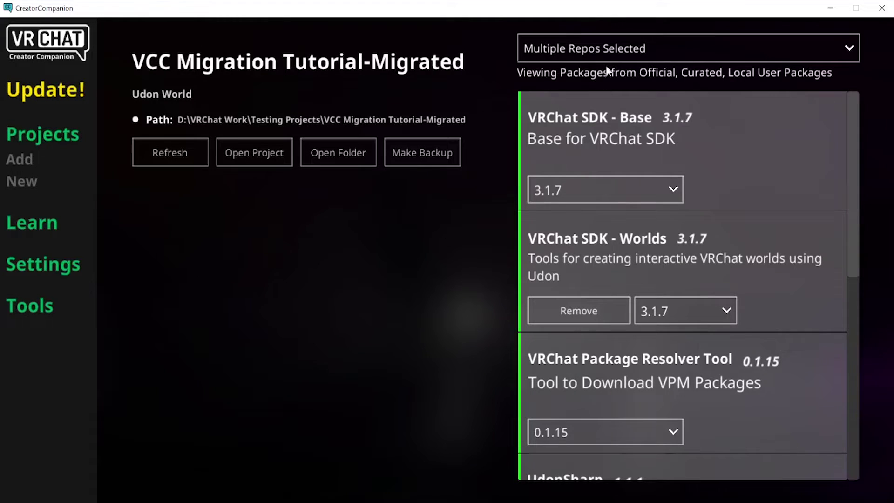
pyautogui.click(606, 51)
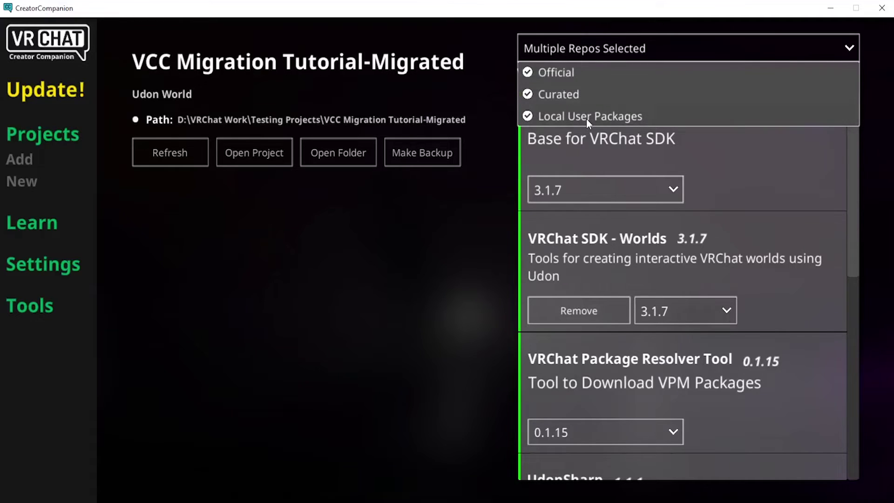
pyautogui.moveTo(858, 203); pyautogui.dragTo(808, 390)
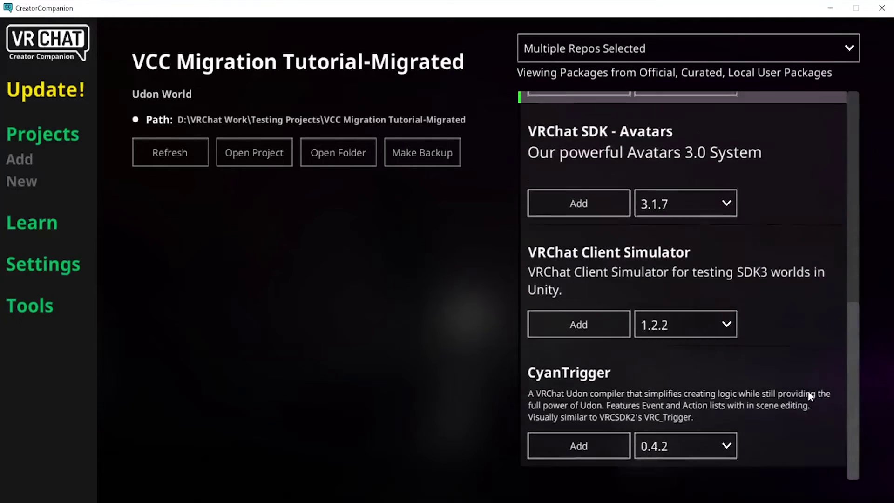
pyautogui.click(575, 460)
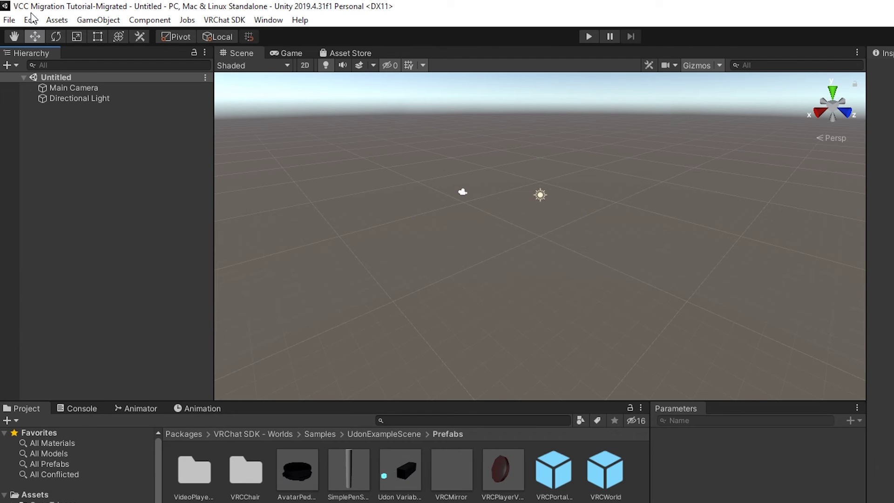
# Enable Enter Play Mode Options in Editor settings, with Reload Domain and Reload Scene off.
pyautogui.click(31, 20)
pyautogui.moveTo(58, 368)
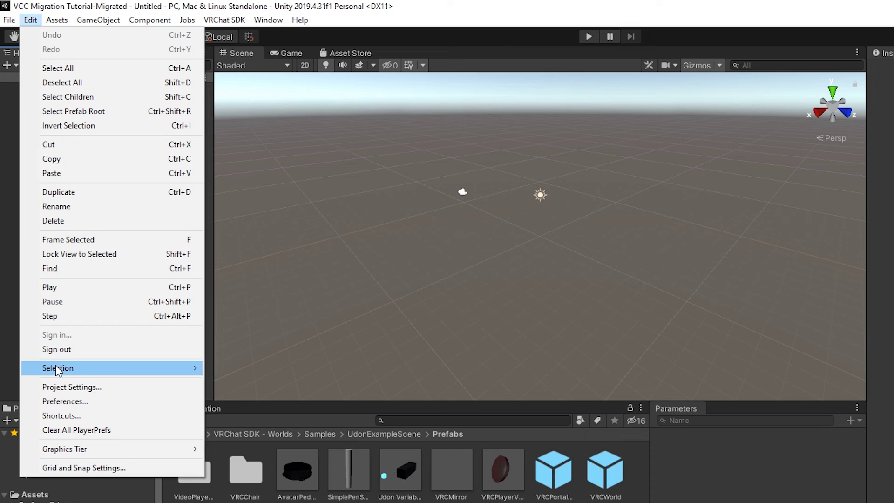
pyautogui.click(80, 383)
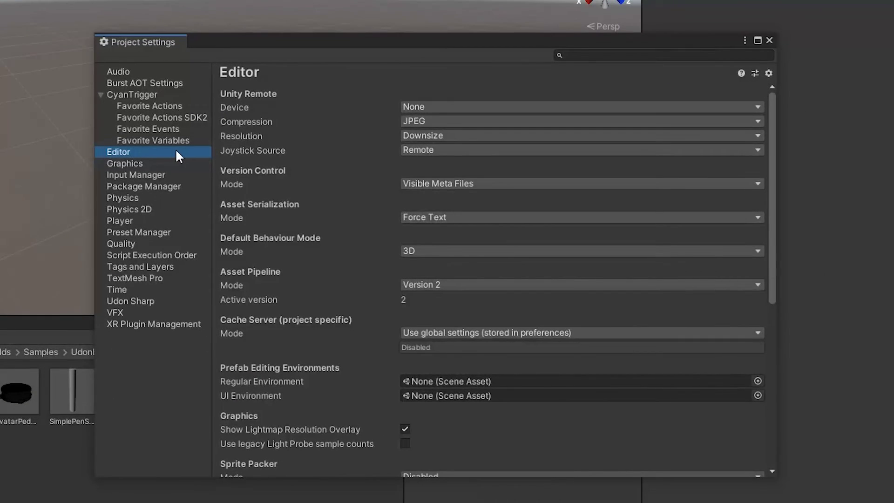
pyautogui.scroll(-5, 258, 160)
pyautogui.scroll(-3, 406, 426)
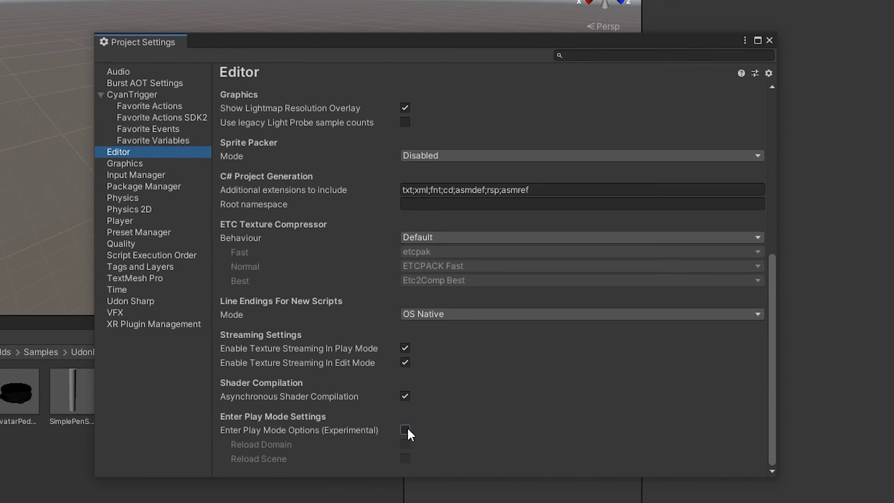
pyautogui.click(405, 430)
pyautogui.click(405, 458)
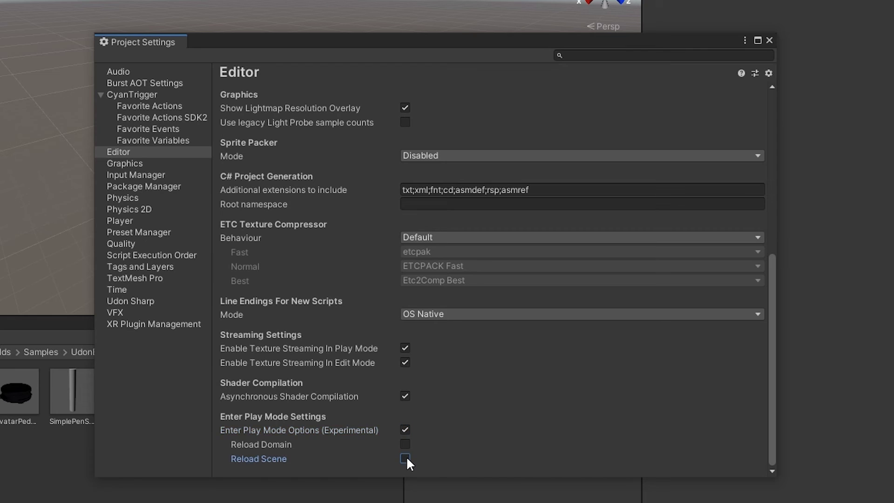